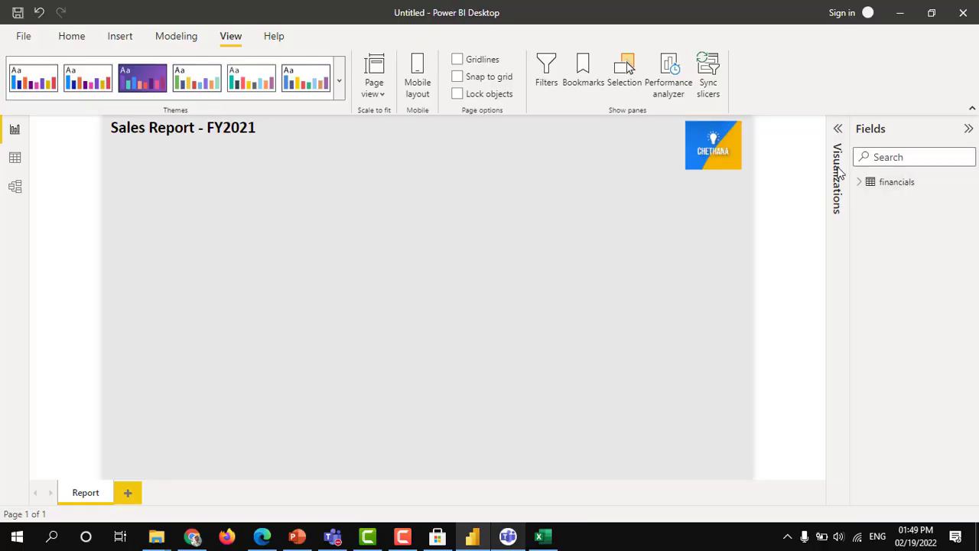
# Step: Add a blank clustered column chart to the page, enlarge it, and expand the financials table's fields
pyautogui.click(839, 132)
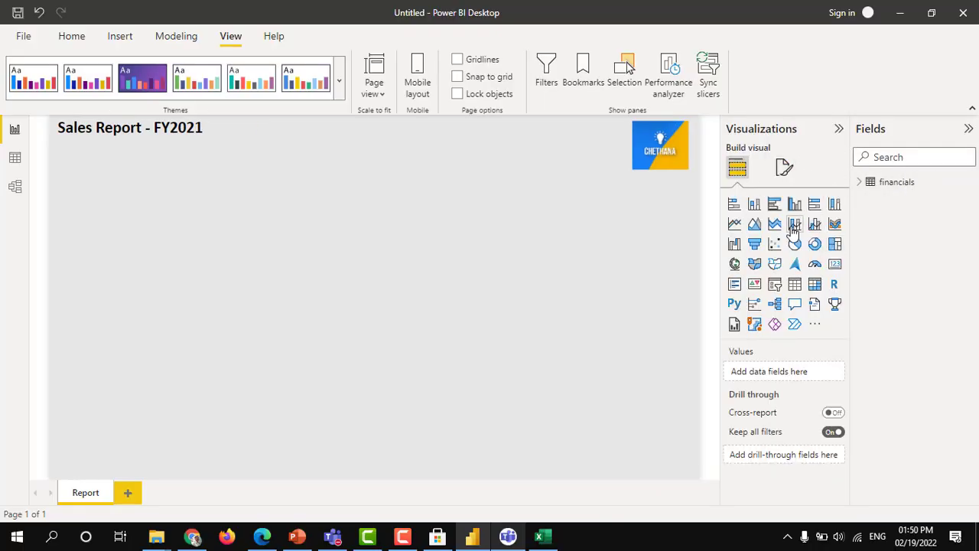
pyautogui.moveTo(693, 228); pyautogui.dragTo(339, 273)
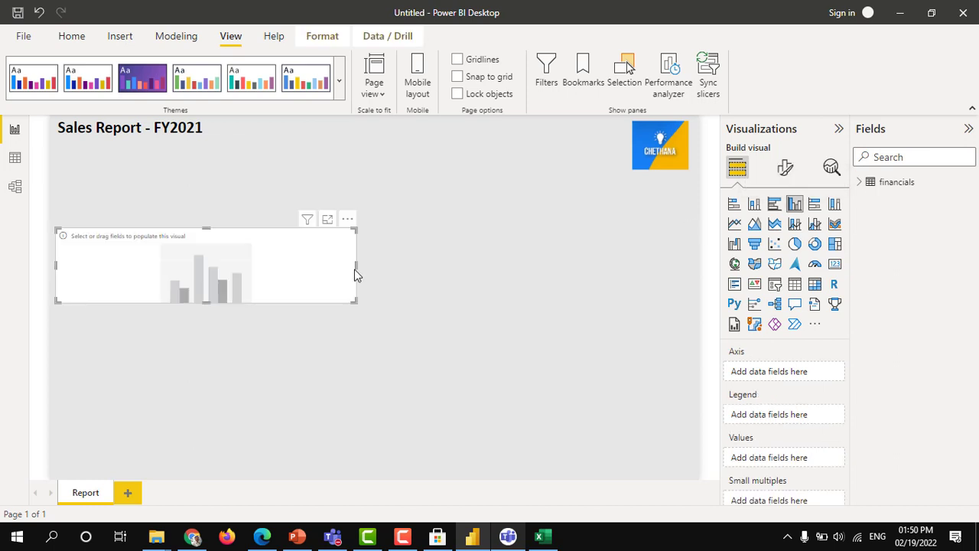
pyautogui.moveTo(207, 304); pyautogui.dragTo(207, 413)
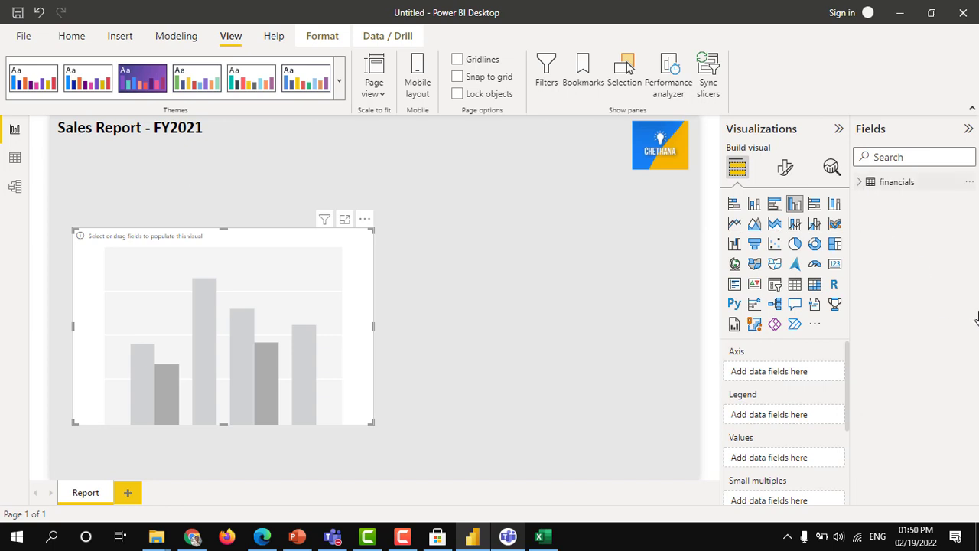
pyautogui.click(896, 181)
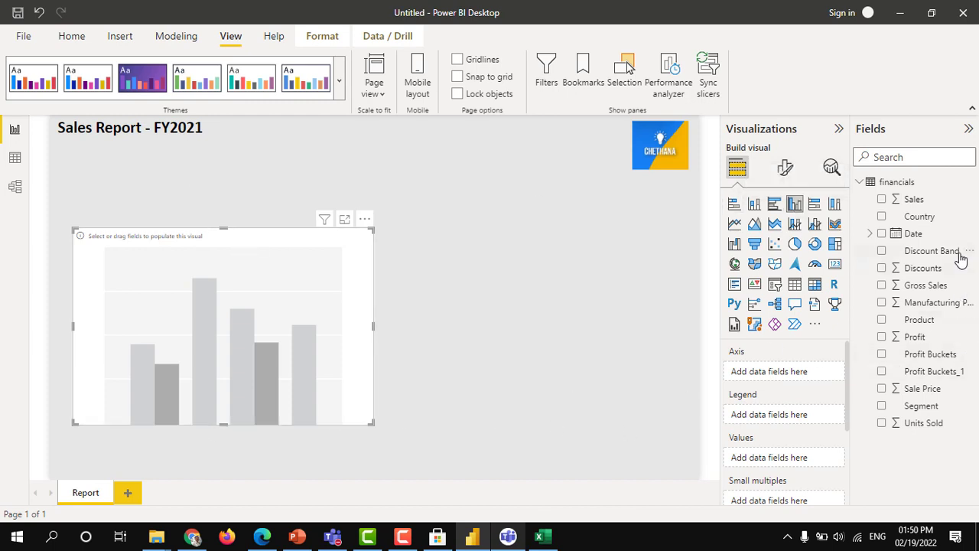
# Step: Plot Profit by Country with Country on the axis and Profit as values, then enlarge the chart
pyautogui.moveTo(922, 217); pyautogui.dragTo(771, 369)
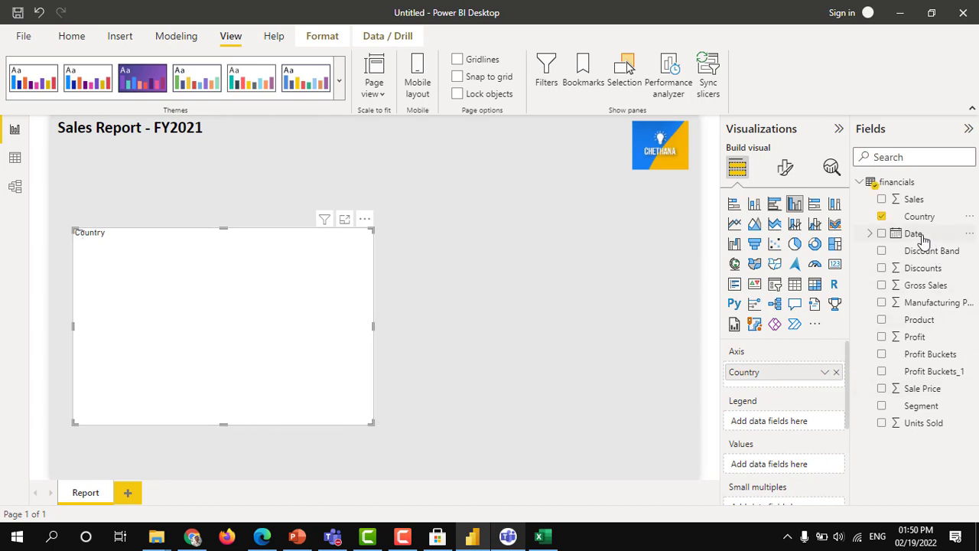
pyautogui.moveTo(921, 339); pyautogui.dragTo(791, 461)
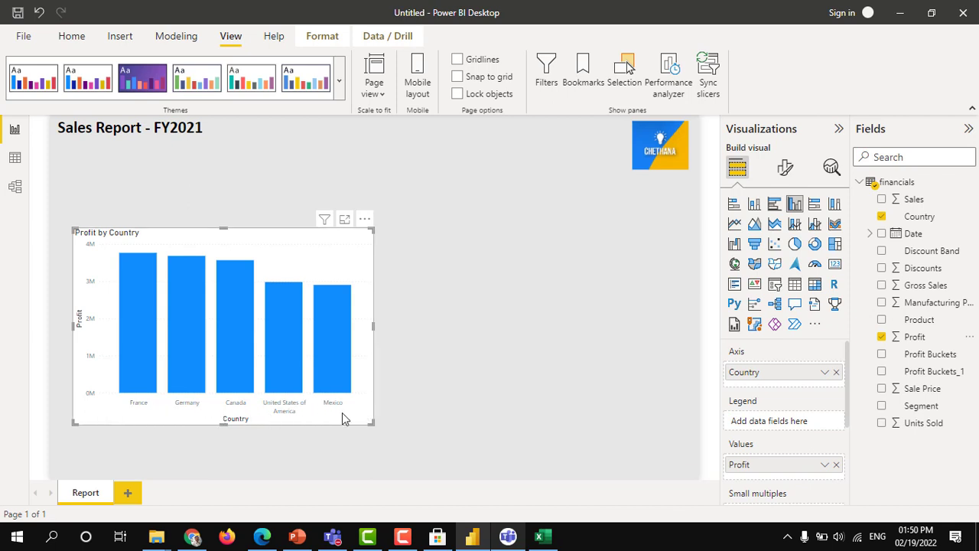
pyautogui.moveTo(397, 445); pyautogui.dragTo(414, 450)
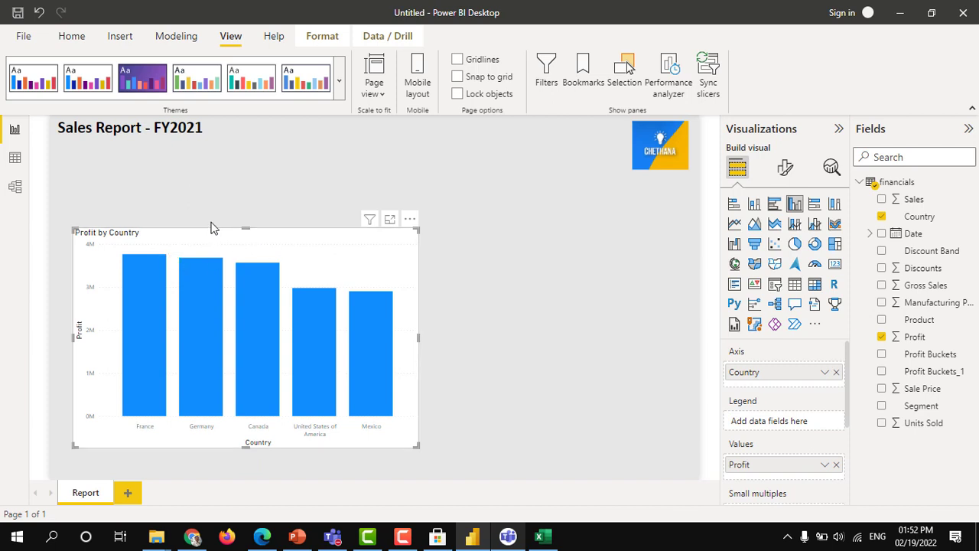
pyautogui.click(775, 286)
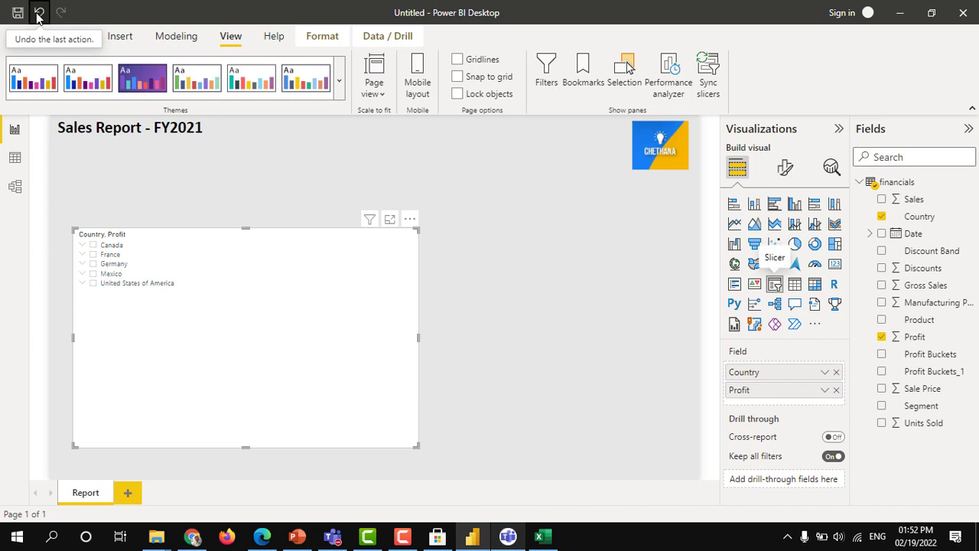
pyautogui.click(38, 13)
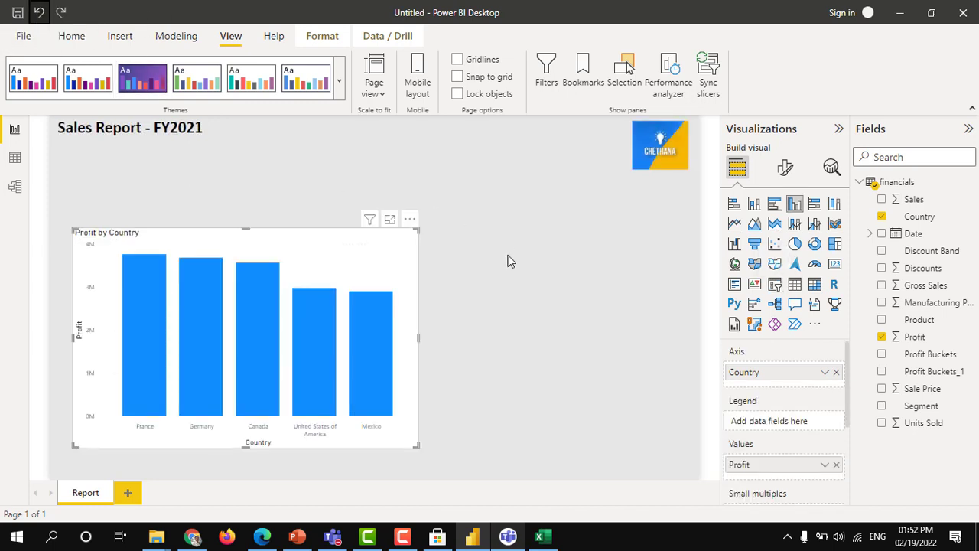
# Step: Add a slicer on Segment, shrink it, and place it at the top beside the logo
pyautogui.click(495, 295)
pyautogui.click(774, 284)
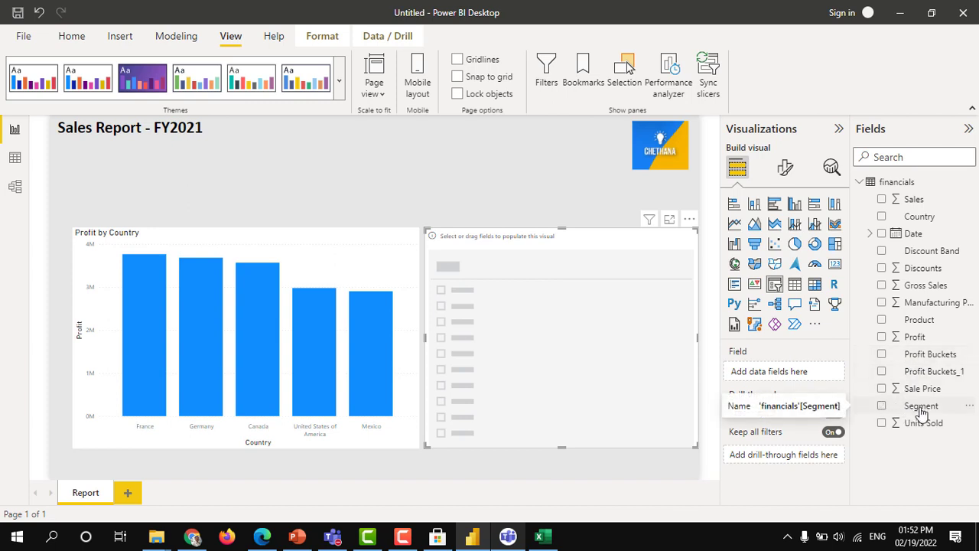
pyautogui.moveTo(924, 411); pyautogui.dragTo(797, 381)
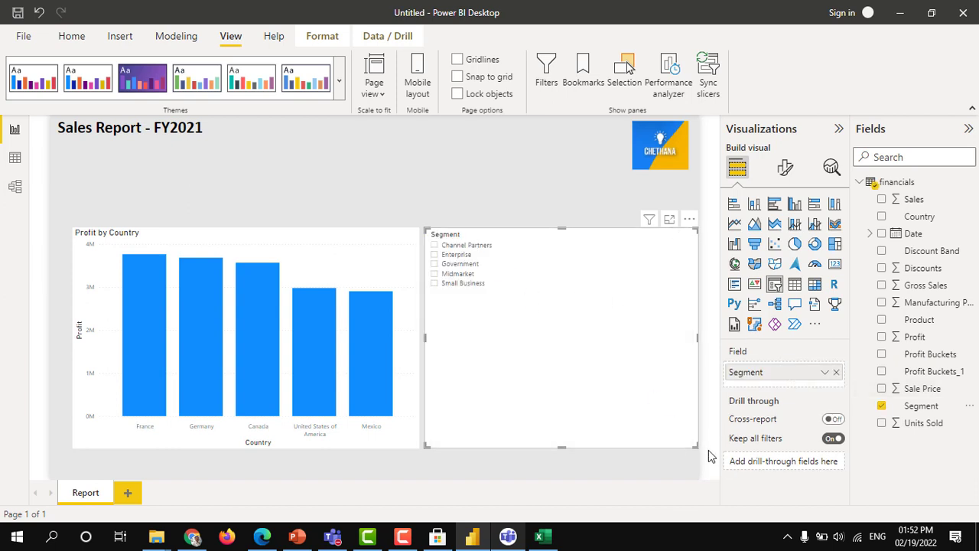
pyautogui.moveTo(695, 446); pyautogui.dragTo(594, 193)
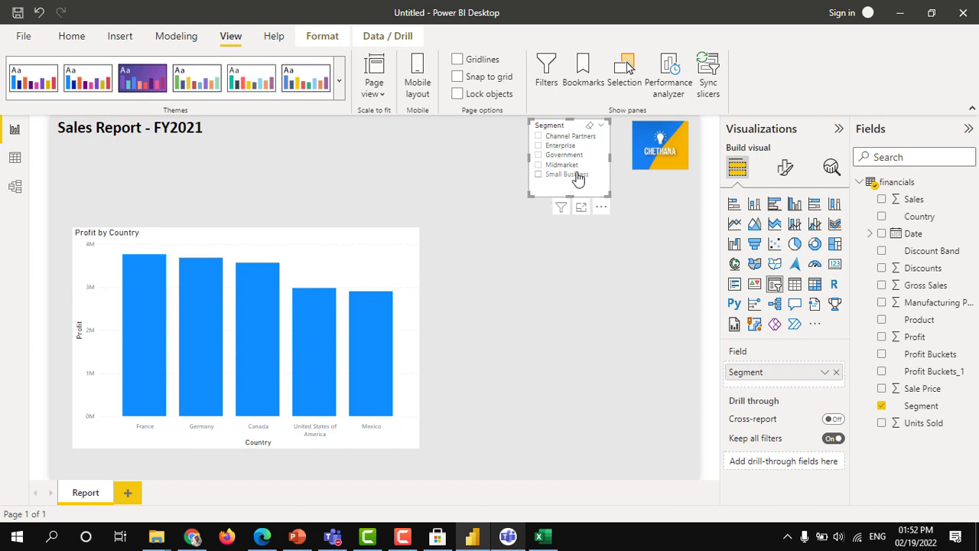
pyautogui.moveTo(609, 197); pyautogui.dragTo(616, 205)
pyautogui.click(568, 134)
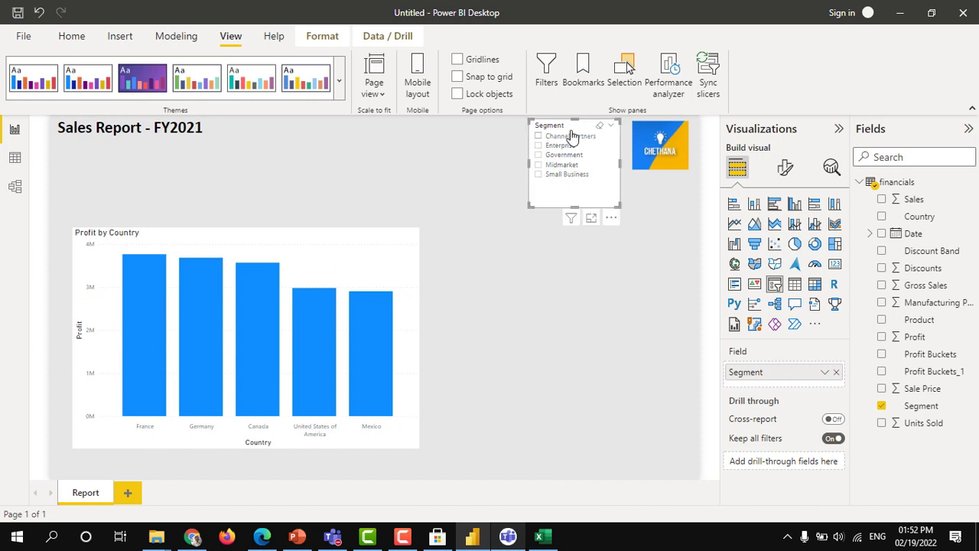
# Step: Set the Segment slicer's header font size to 15 and its values font size to 13
pyautogui.click(784, 170)
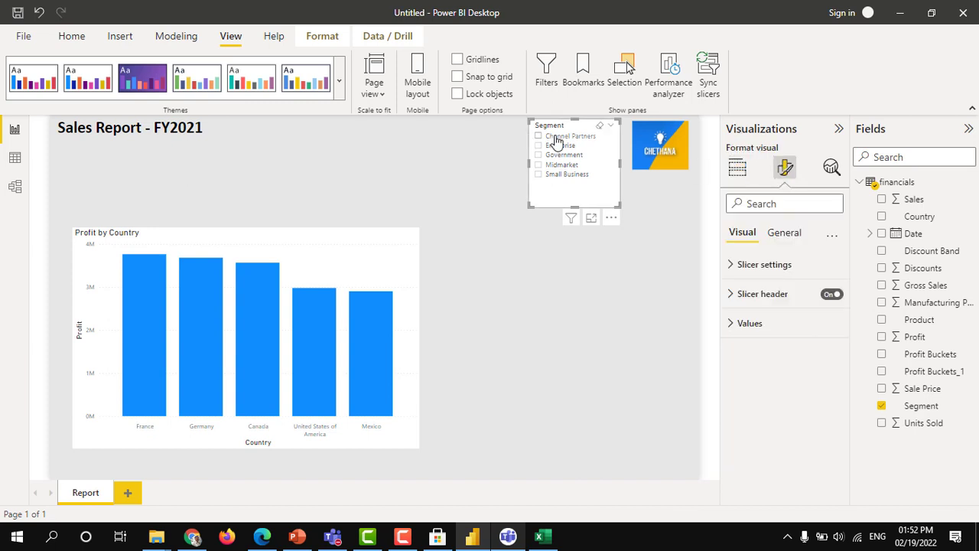
pyautogui.click(740, 294)
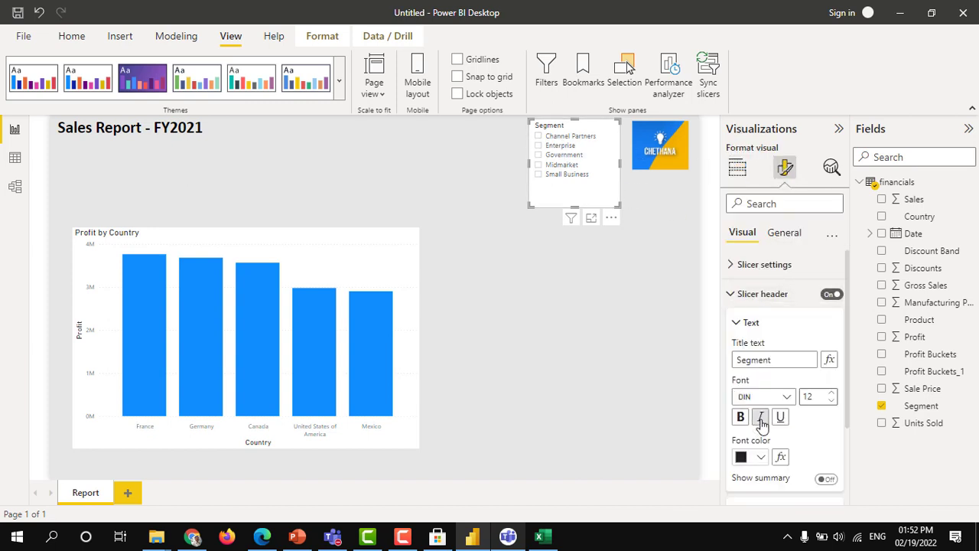
pyautogui.click(830, 393)
pyautogui.click(831, 393)
pyautogui.click(831, 393)
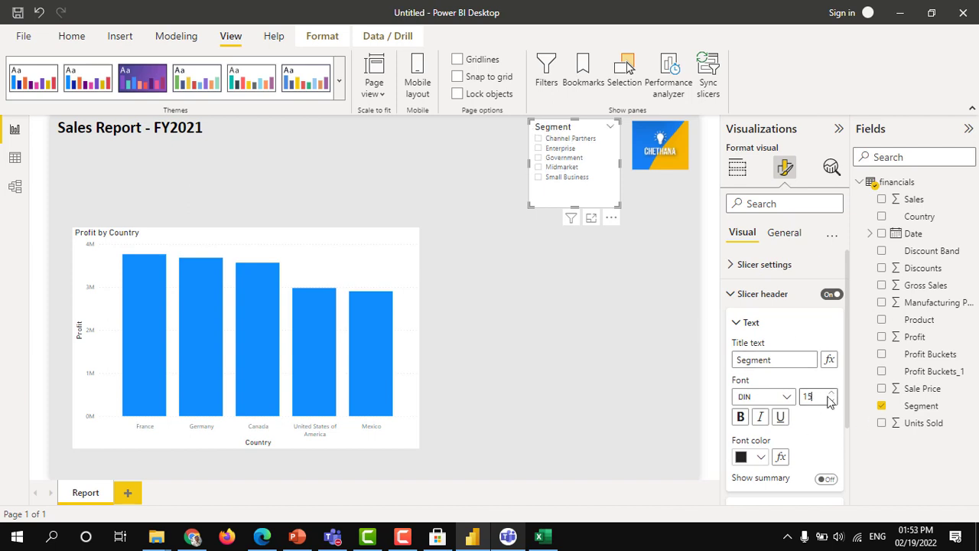
pyautogui.click(736, 324)
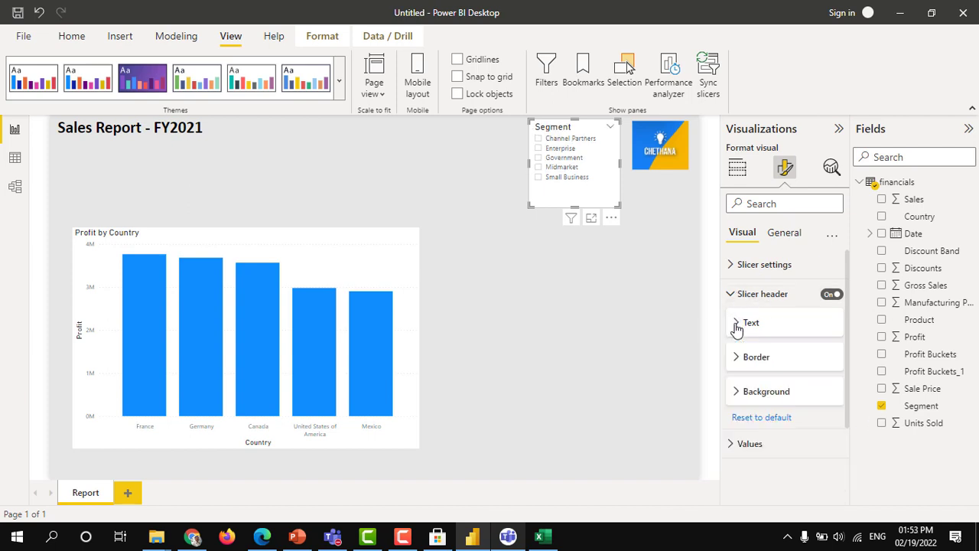
pyautogui.click(743, 442)
pyautogui.scroll(-1, 745, 443)
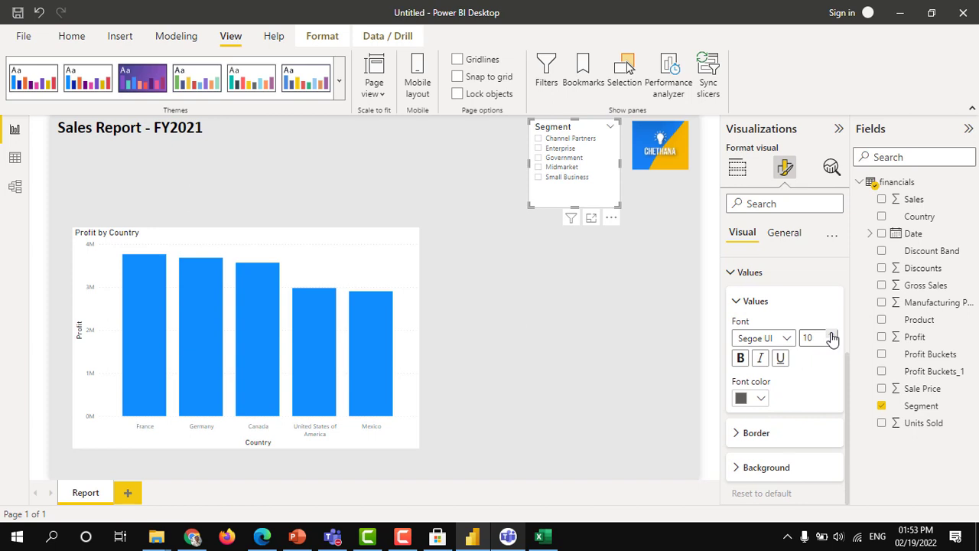
pyautogui.tripleClick(832, 335)
pyautogui.click(665, 226)
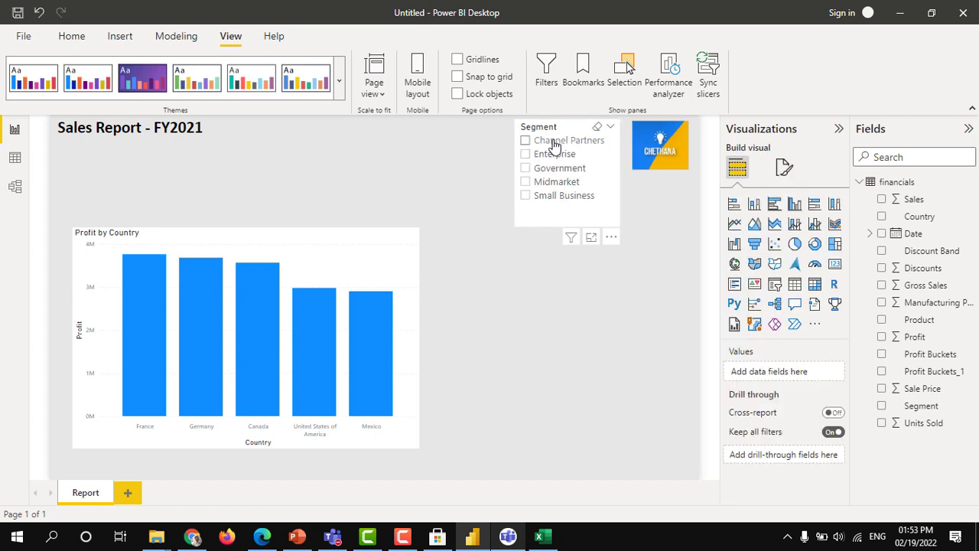
# Step: Filter to Channel Partners in the Segment slicer and select the Profit by Country chart
pyautogui.click(554, 145)
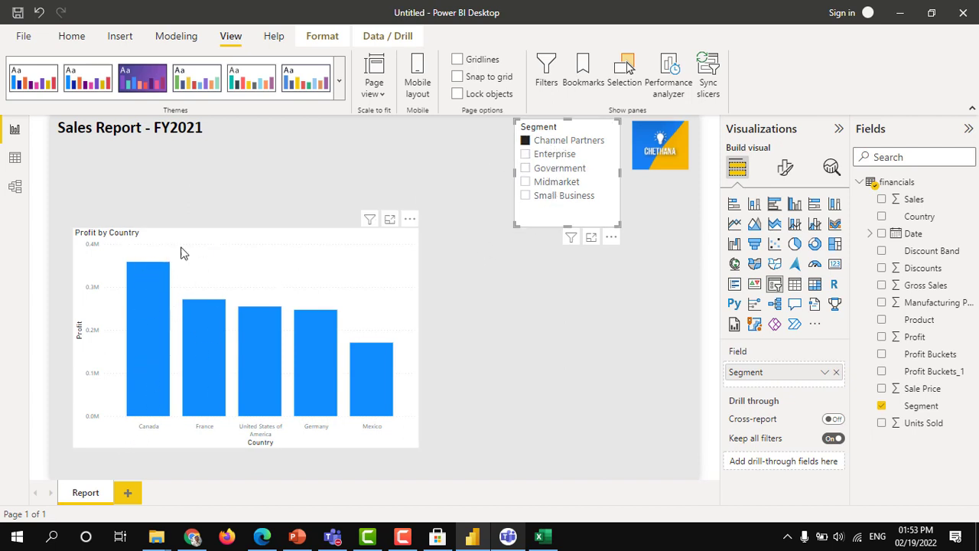
pyautogui.click(256, 291)
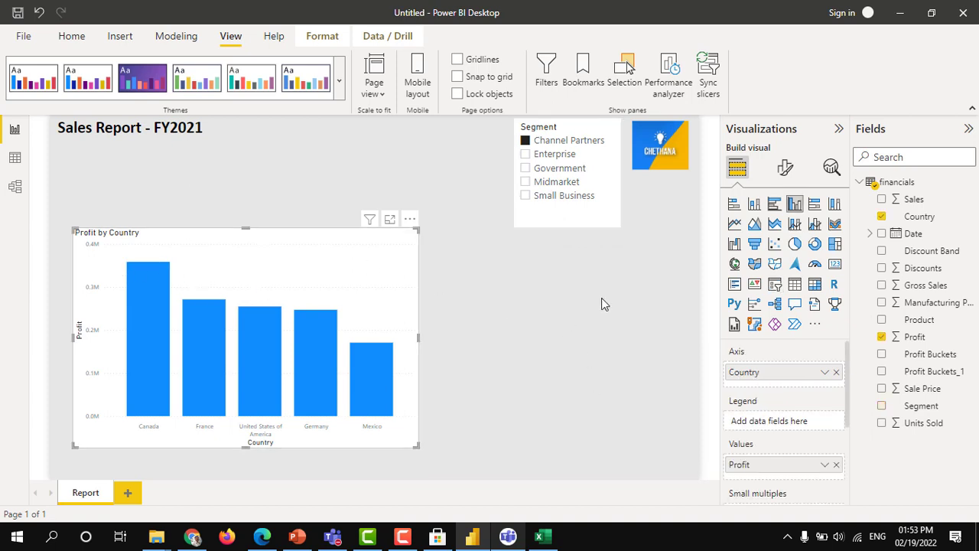
# Step: Turn on data labels for the Profit by Country chart
pyautogui.click(787, 168)
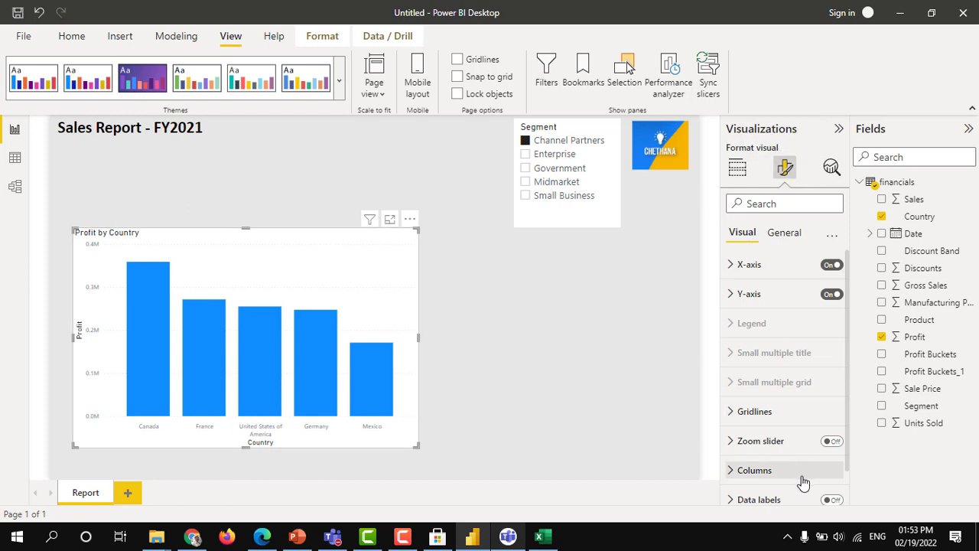
pyautogui.scroll(-1, 803, 481)
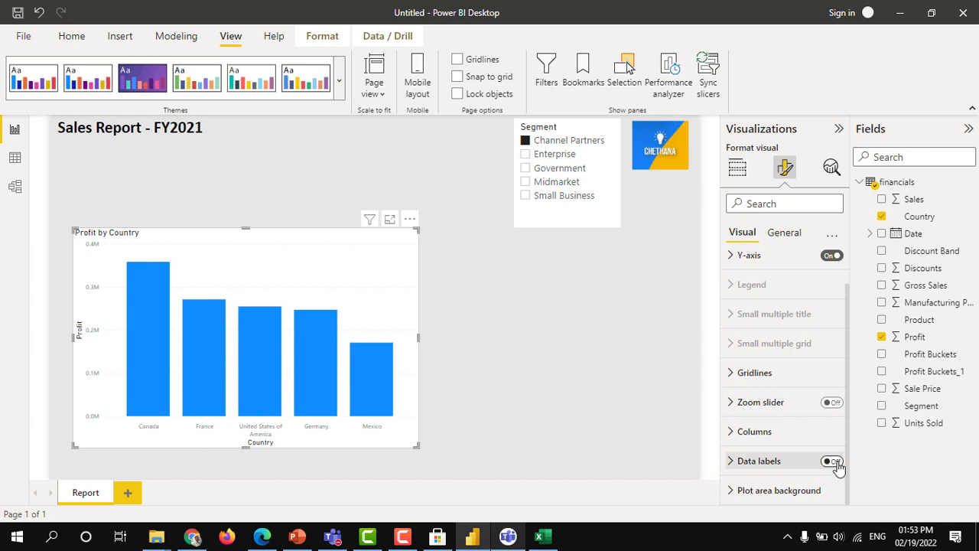
pyautogui.click(832, 462)
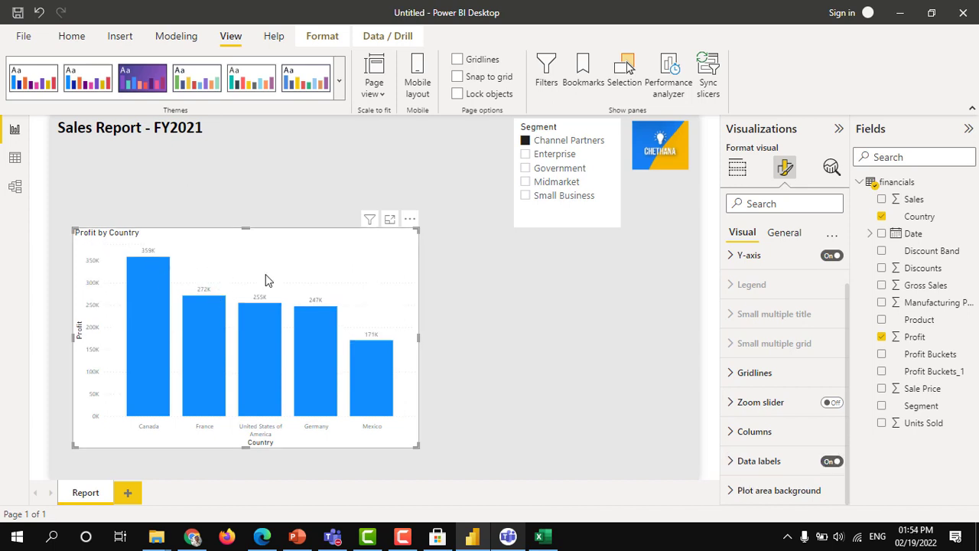
pyautogui.click(741, 462)
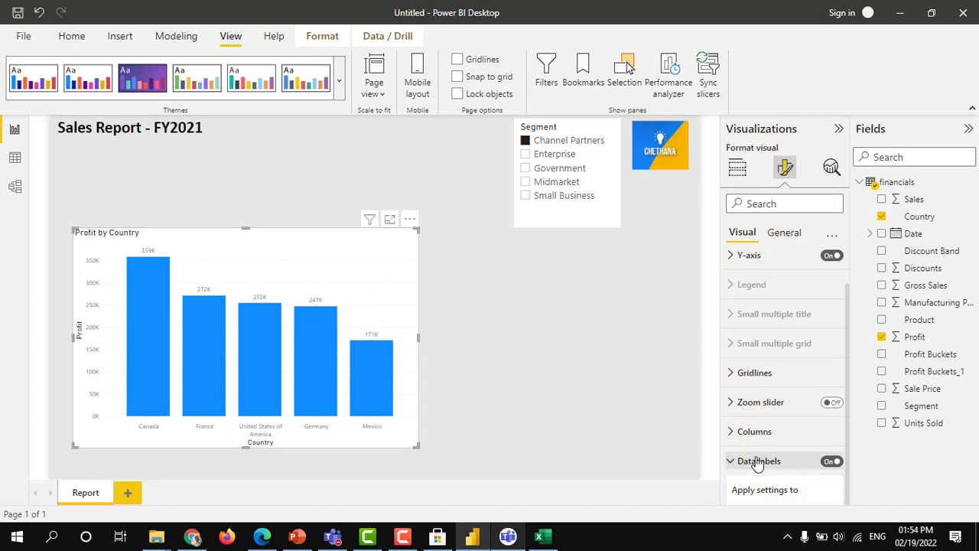
pyautogui.scroll(-2, 754, 425)
pyautogui.scroll(-2, 744, 411)
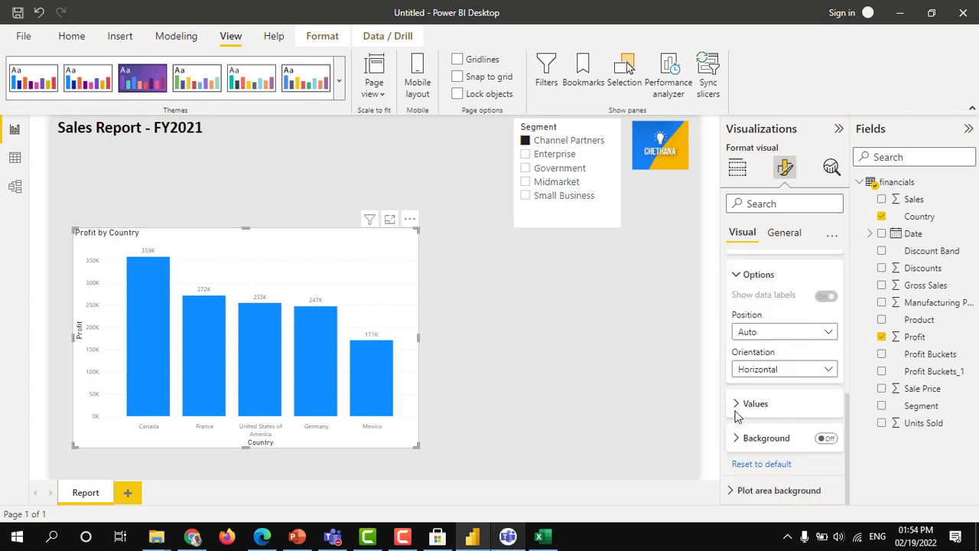
# Step: Format data label values with font size 12, display units None, and 0 decimal places
pyautogui.click(799, 417)
pyautogui.scroll(-1, 807, 421)
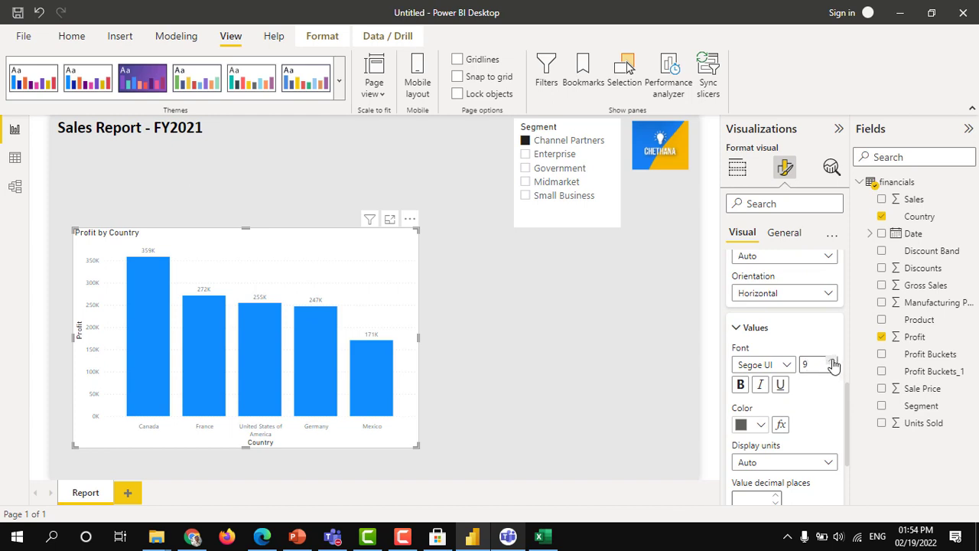
pyautogui.click(833, 362)
pyautogui.click(834, 362)
pyautogui.click(834, 361)
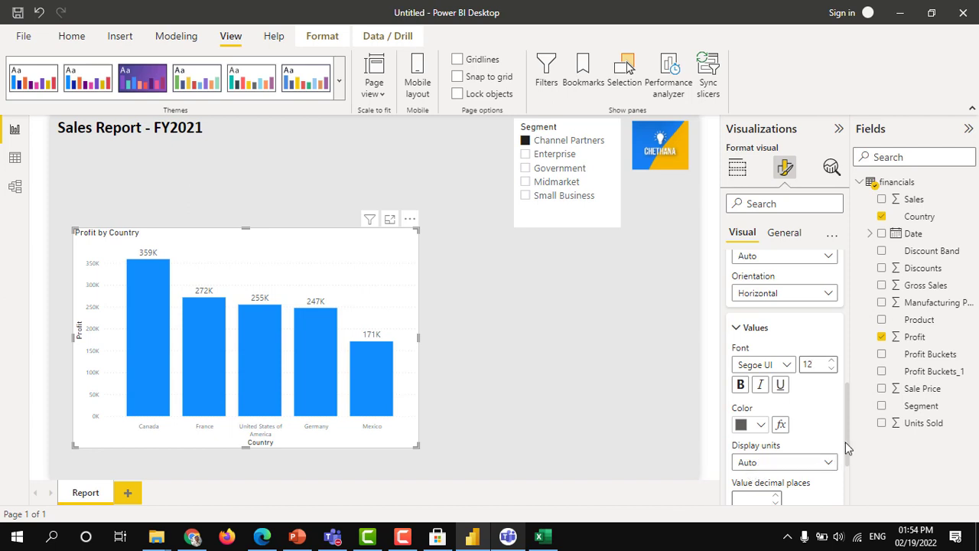
pyautogui.moveTo(846, 441); pyautogui.dragTo(847, 475)
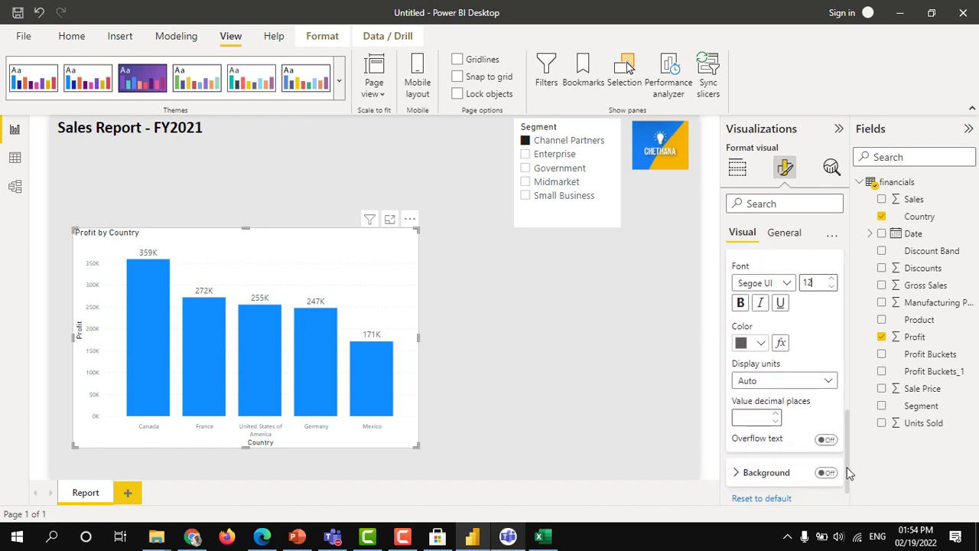
pyautogui.click(777, 381)
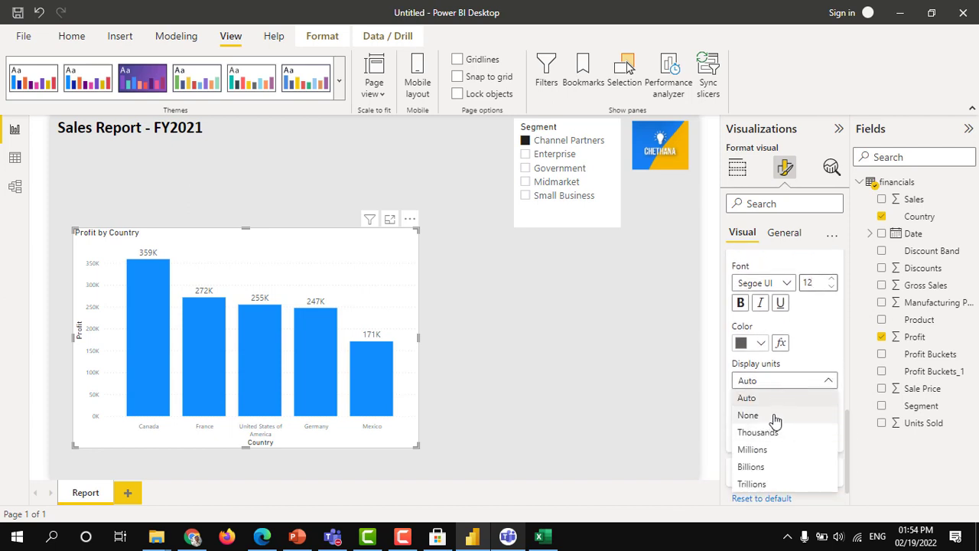
pyautogui.click(774, 417)
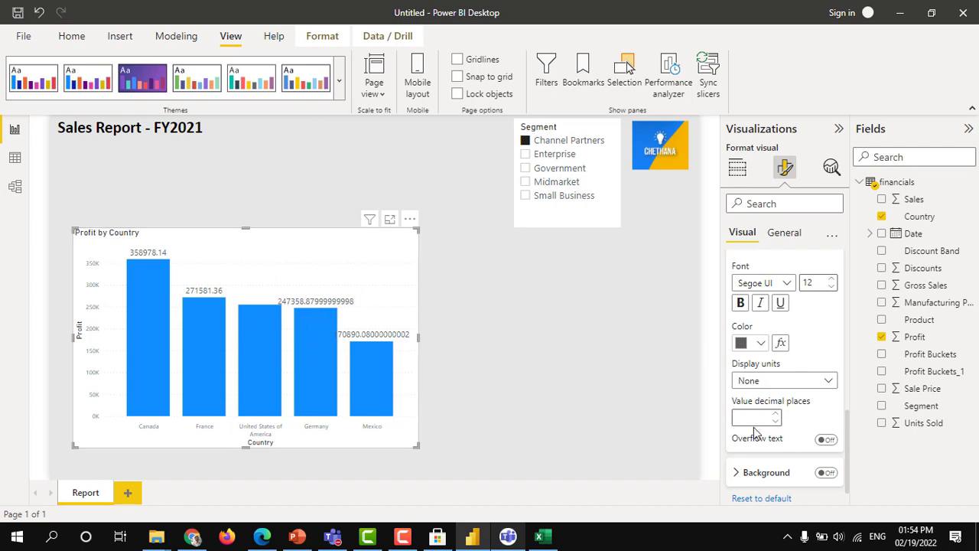
pyautogui.write('2')
pyautogui.press('BackSpace')
pyautogui.write('0')
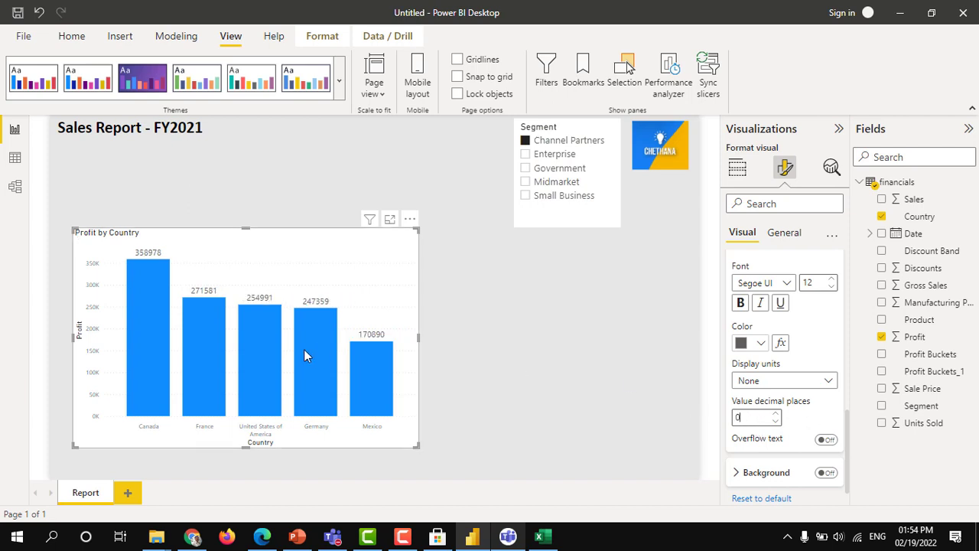
# Step: Apply the comma thousands-separator format to the Profit column
pyautogui.moveTo(304, 348)
pyautogui.click(931, 339)
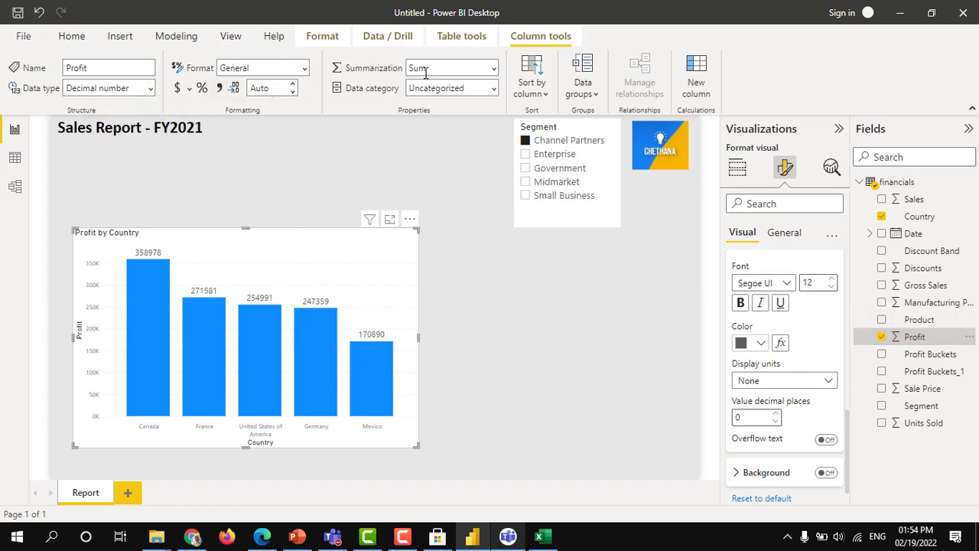
pyautogui.click(218, 89)
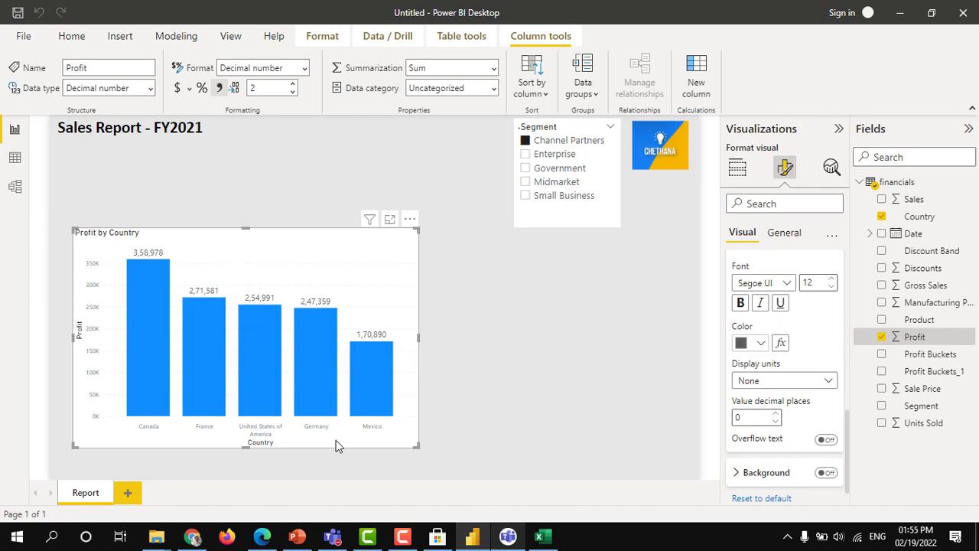
# Step: Increase the X-axis label font size on the Profit by Country chart
pyautogui.click(777, 242)
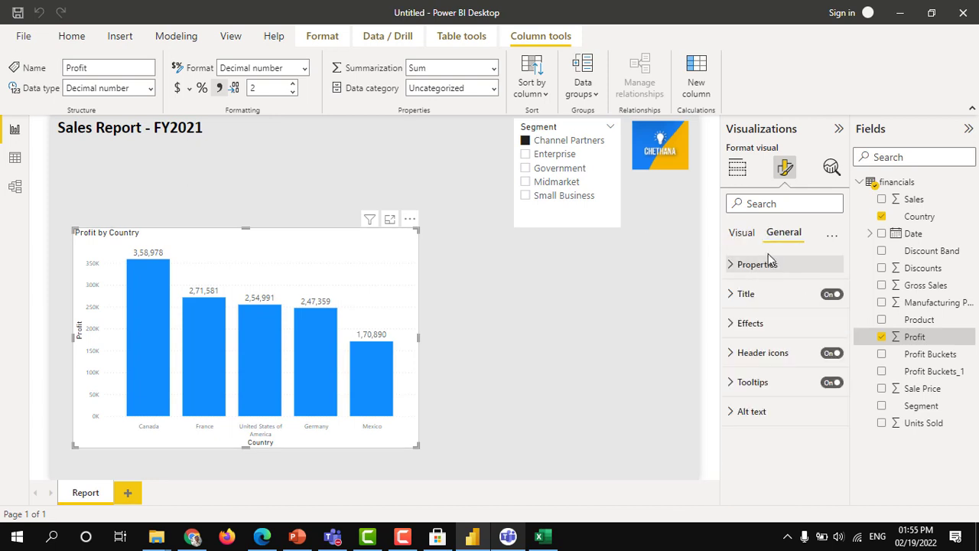
pyautogui.click(752, 235)
pyautogui.click(746, 265)
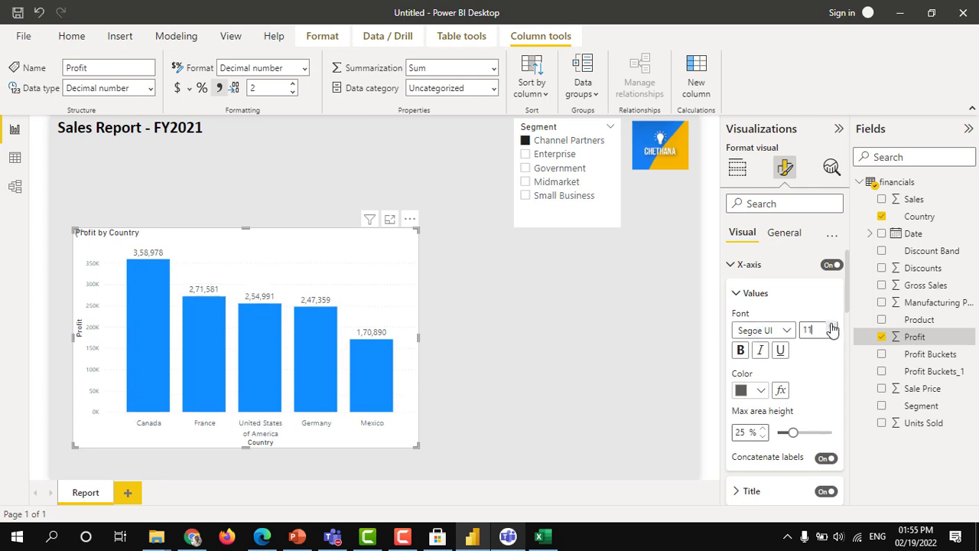
pyautogui.click(831, 326)
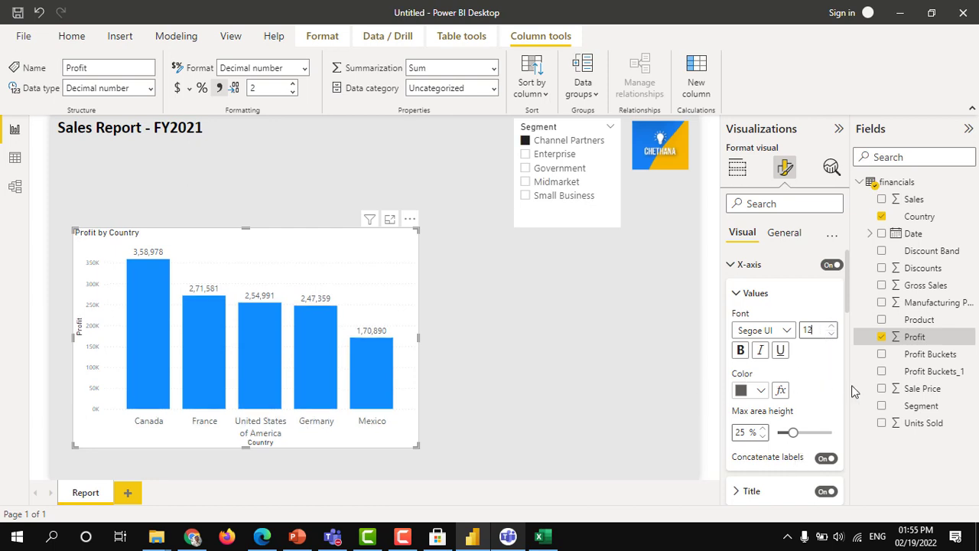
pyautogui.press('Up')
pyautogui.click(732, 269)
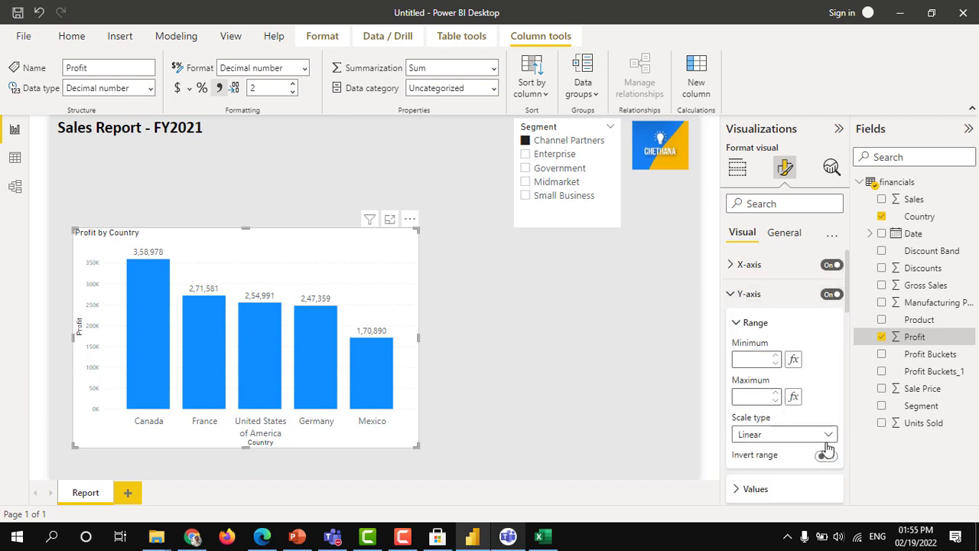
# Step: Enlarge the Y-axis value font to size 12 and widen the chart
pyautogui.scroll(-1, 828, 452)
pyautogui.click(735, 418)
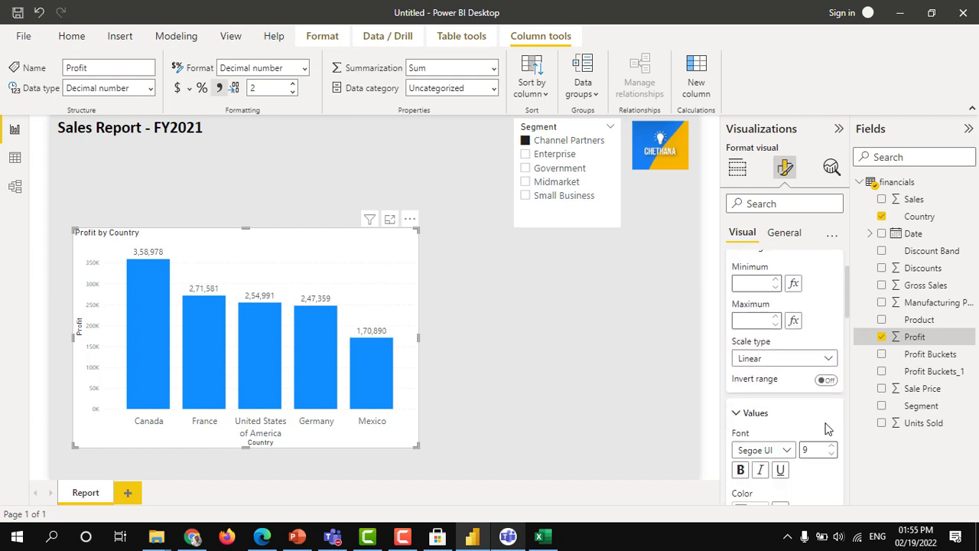
pyautogui.scroll(-1, 826, 428)
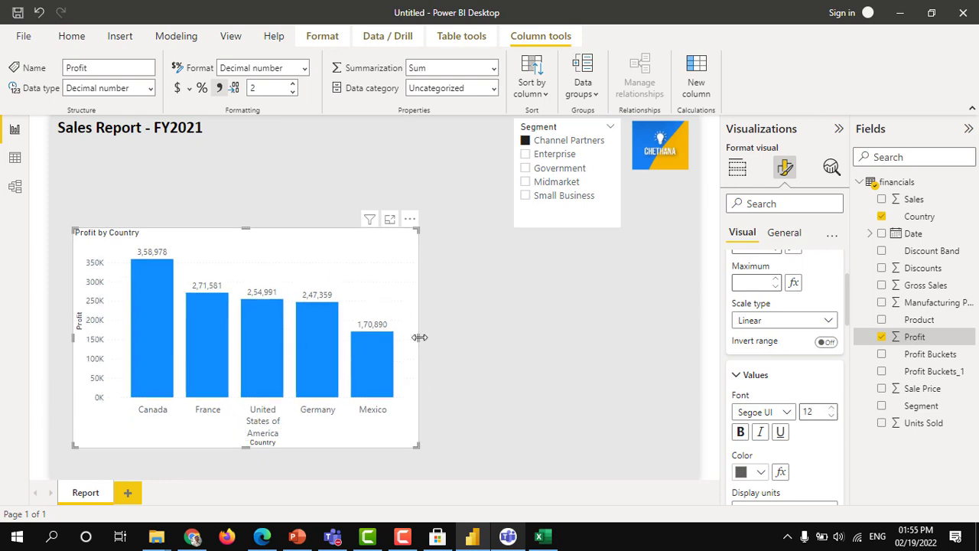
pyautogui.moveTo(419, 337); pyautogui.dragTo(487, 338)
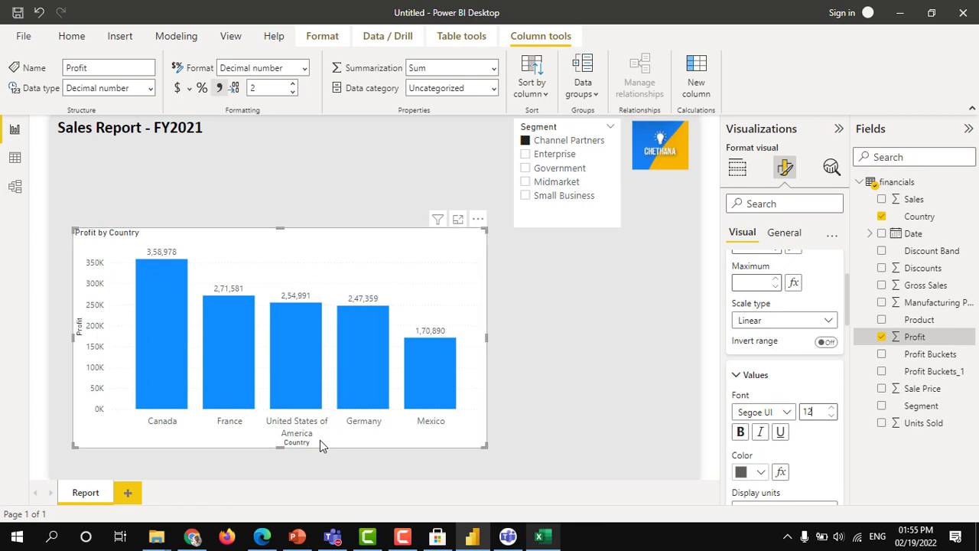
# Step: In the Financial Sample workbook, clear the stray table in columns T to X
pyautogui.click(539, 536)
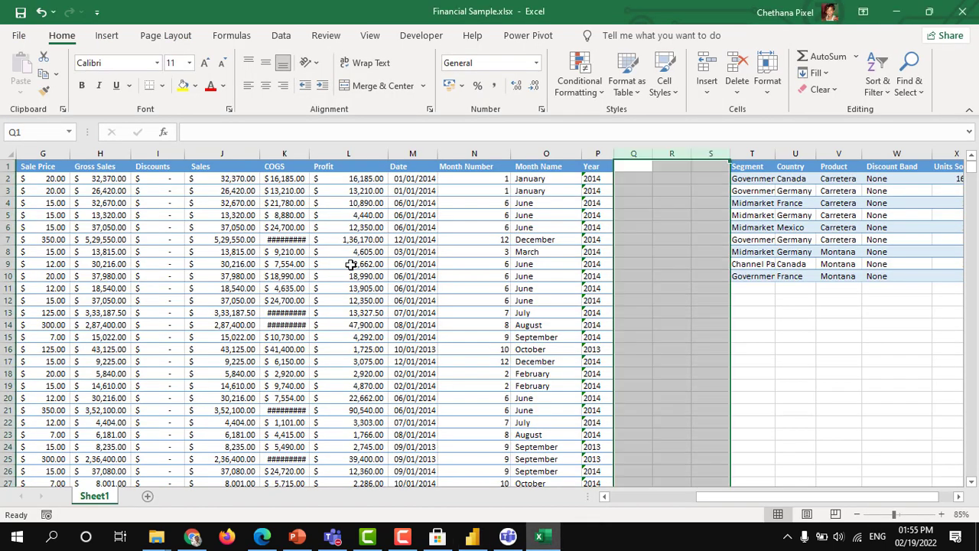
pyautogui.moveTo(633, 154); pyautogui.dragTo(971, 153)
pyautogui.moveTo(583, 154); pyautogui.dragTo(863, 155)
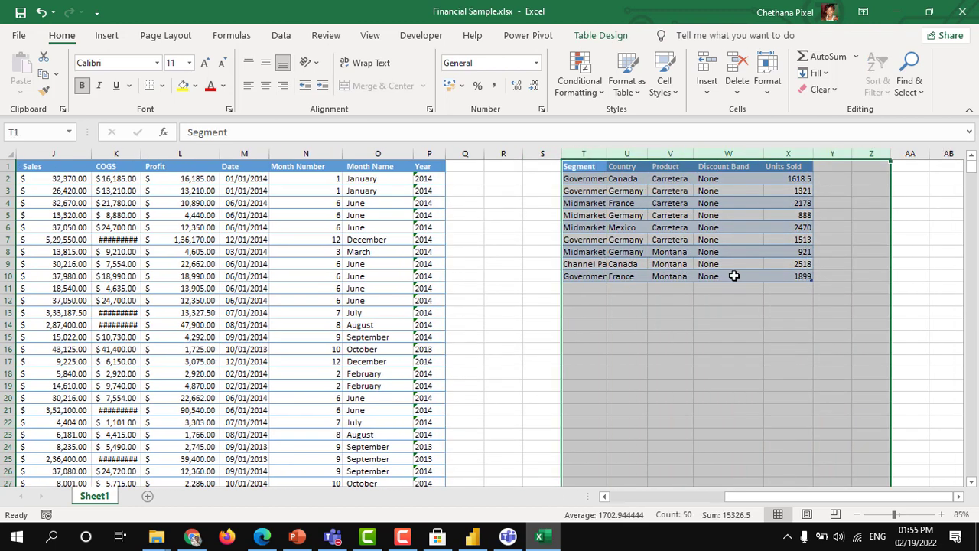
pyautogui.press('Delete')
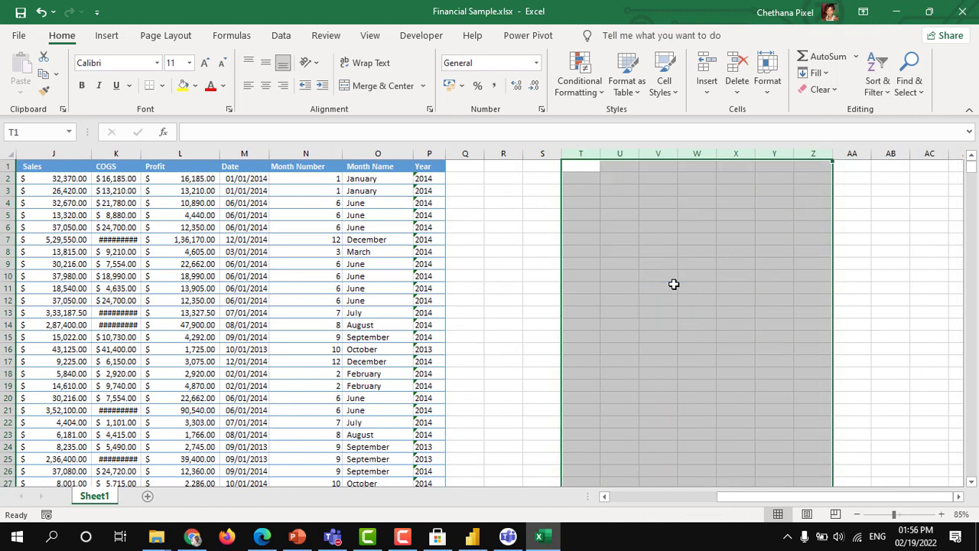
pyautogui.hotkey('ctrl', 'Home')
# Step: Filter the Country column to show only United States of America
pyautogui.press('Right')
pyautogui.hotkey('alt', 'd')
pyautogui.press('f')
pyautogui.press('f')
pyautogui.press('Right')
pyautogui.press('Left')
pyautogui.hotkey('alt', 'Down')
pyautogui.press('Down')
pyautogui.press('Down')
pyautogui.press('Down')
pyautogui.press('Down')
pyautogui.press('Down')
pyautogui.press('Down')
pyautogui.press('Up')
pyautogui.press('Down')
pyautogui.press('Up')
pyautogui.press('space')
pyautogui.press('Down')
pyautogui.press('Down')
pyautogui.press('Down')
pyautogui.press('Down')
pyautogui.press('Down')
pyautogui.press('space')
pyautogui.press('Return')
pyautogui.press('Down')
# Step: Replace all visible Country entries with USA, then clear the Country filter
pyautogui.hotkey('ctrl', 'shift', 'Down')
pyautogui.hotkey('ctrl', 'BackSpace')
pyautogui.write('USA')
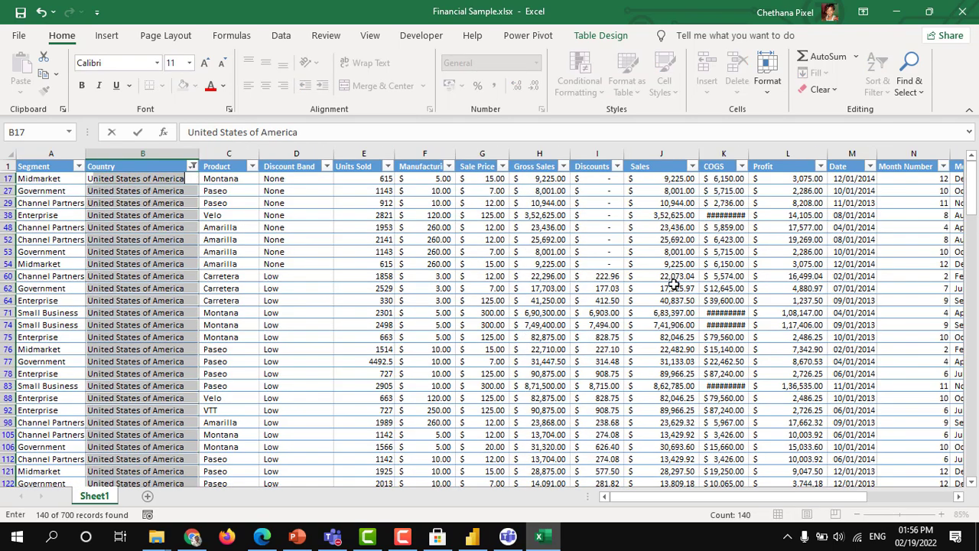
pyautogui.hotkey('ctrl', 'Return')
pyautogui.hotkey('ctrl', 'Up')
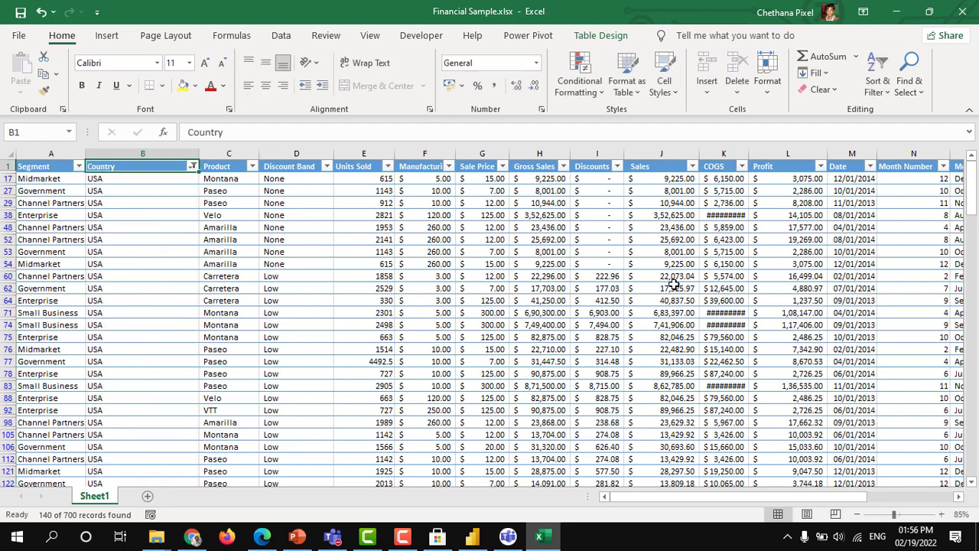
pyautogui.hotkey('alt', 'Down')
pyautogui.press('c')
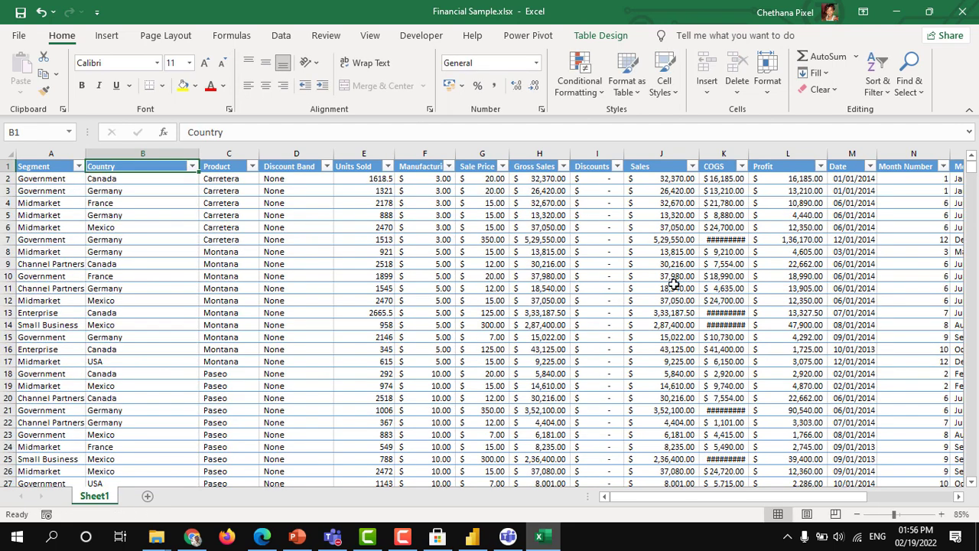
pyautogui.click(143, 251)
# Step: Back in Power BI Desktop, refresh the financials data from the workbook
pyautogui.hotkey('alt', 'Tab')
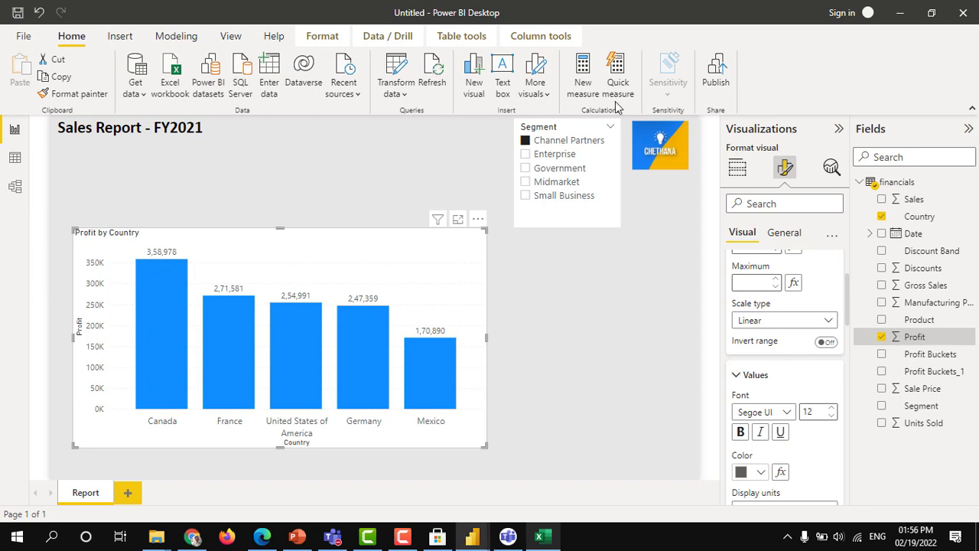
pyautogui.click(434, 91)
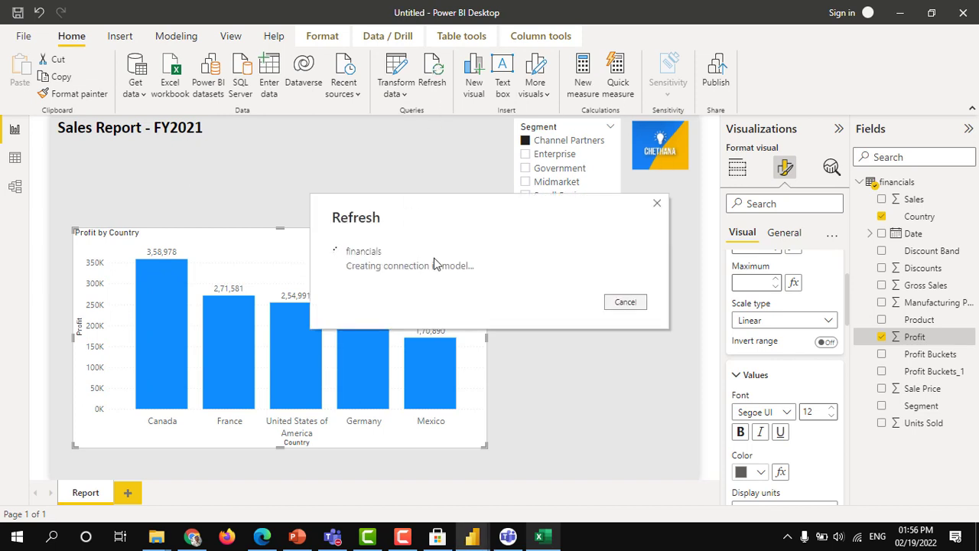